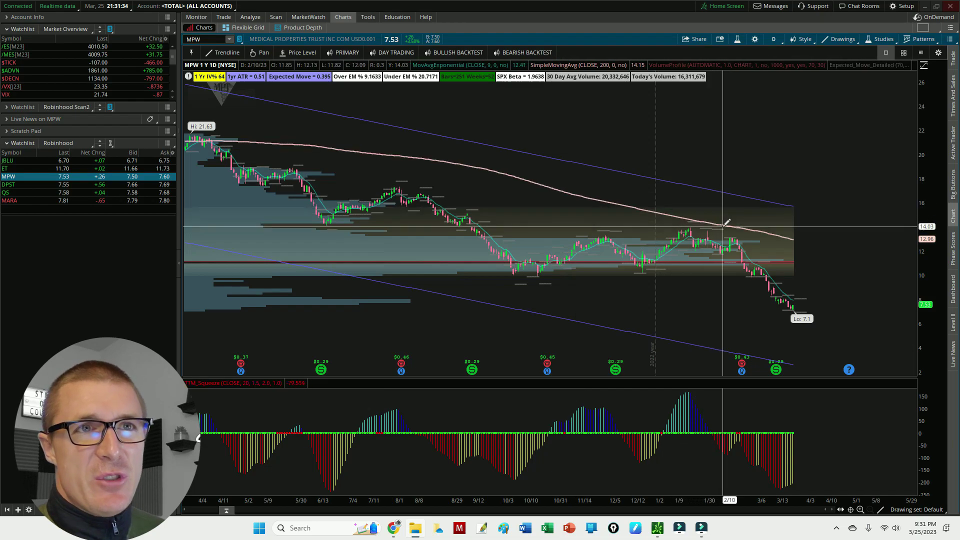
Check the Alert Book, then start a price alert for MPW from the 9-period EMA line.
click(316, 20)
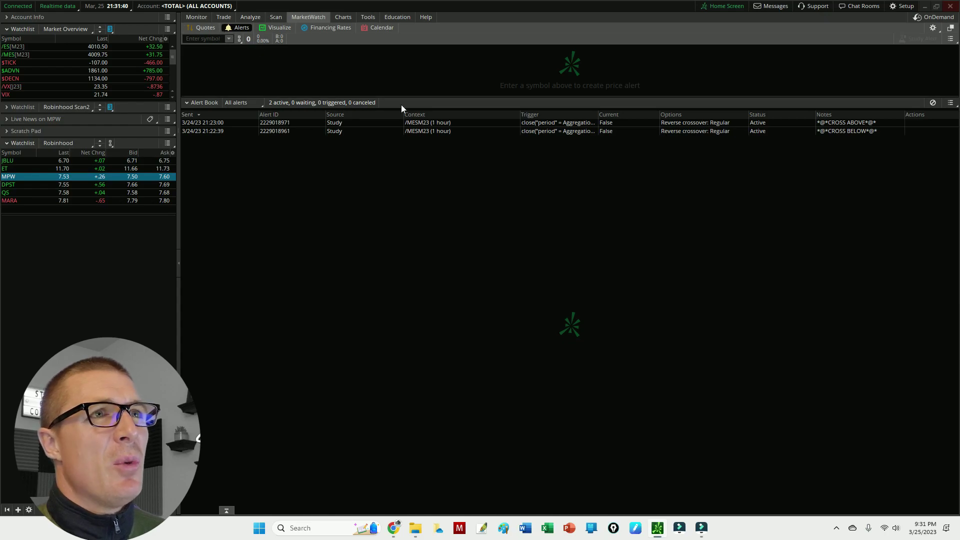
click(351, 16)
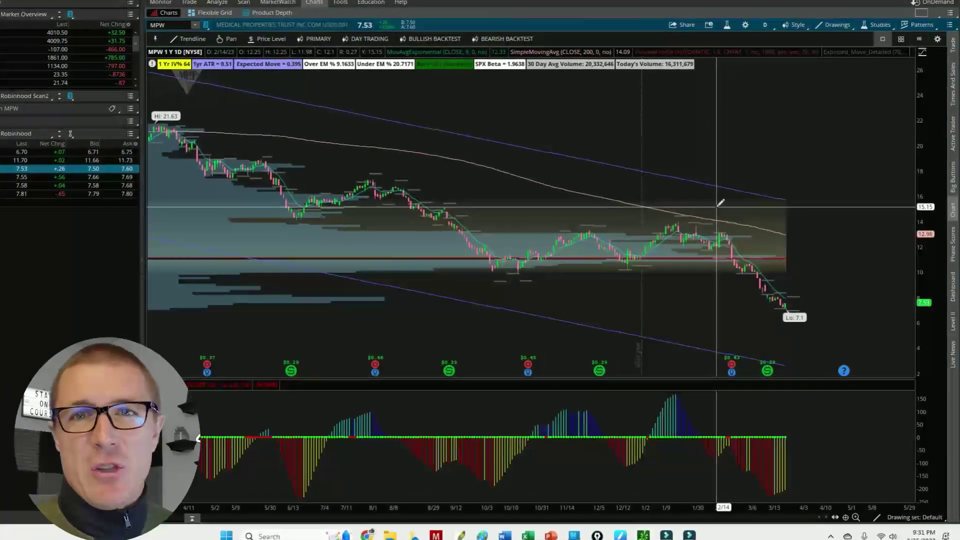
right_click(790, 245)
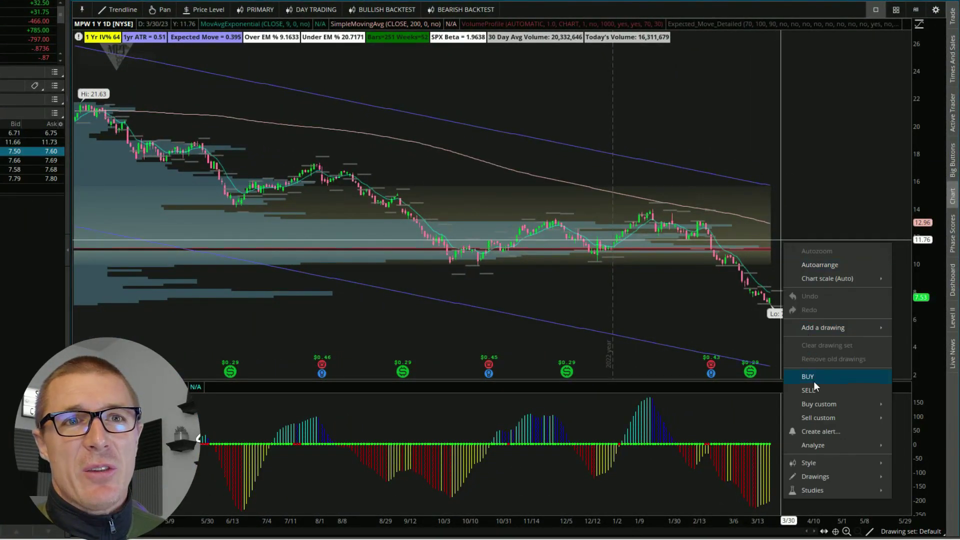
click(624, 270)
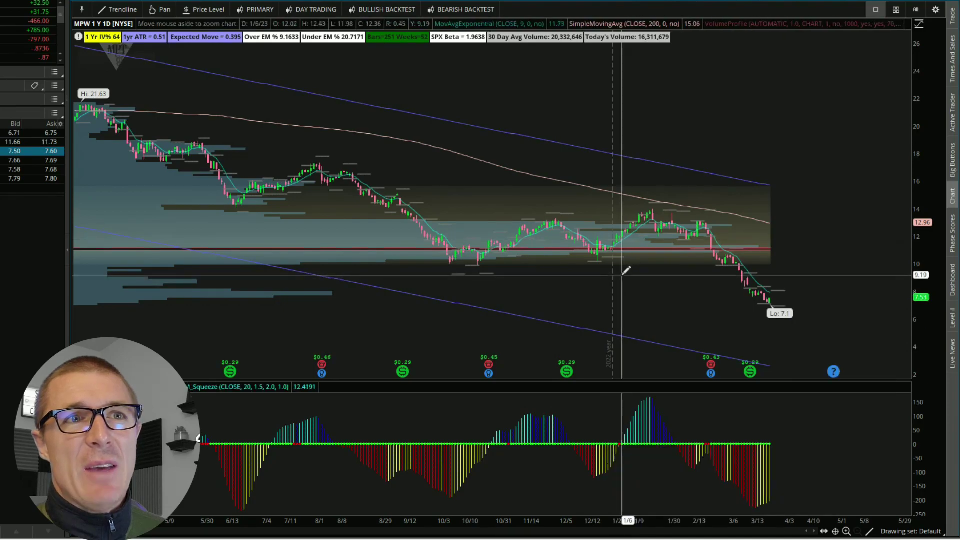
right_click(720, 245)
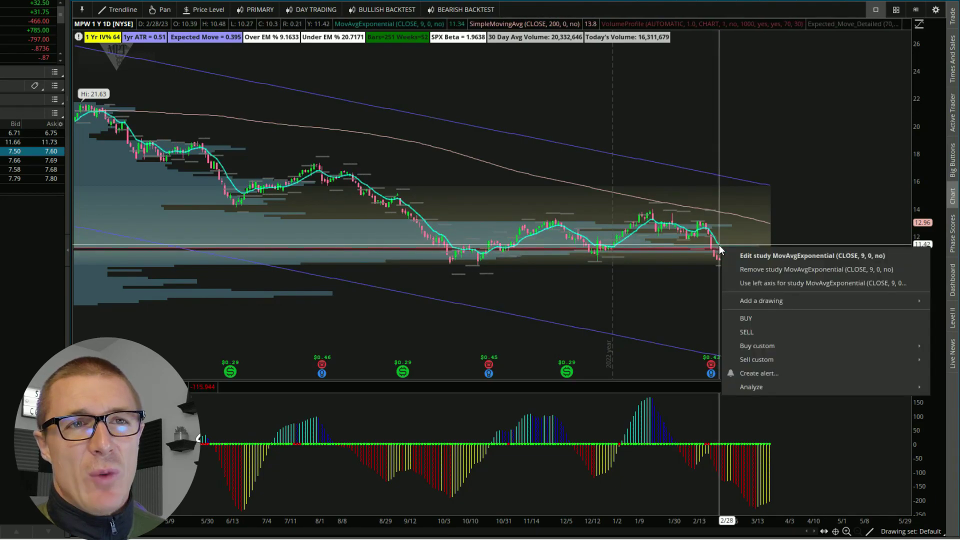
click(767, 373)
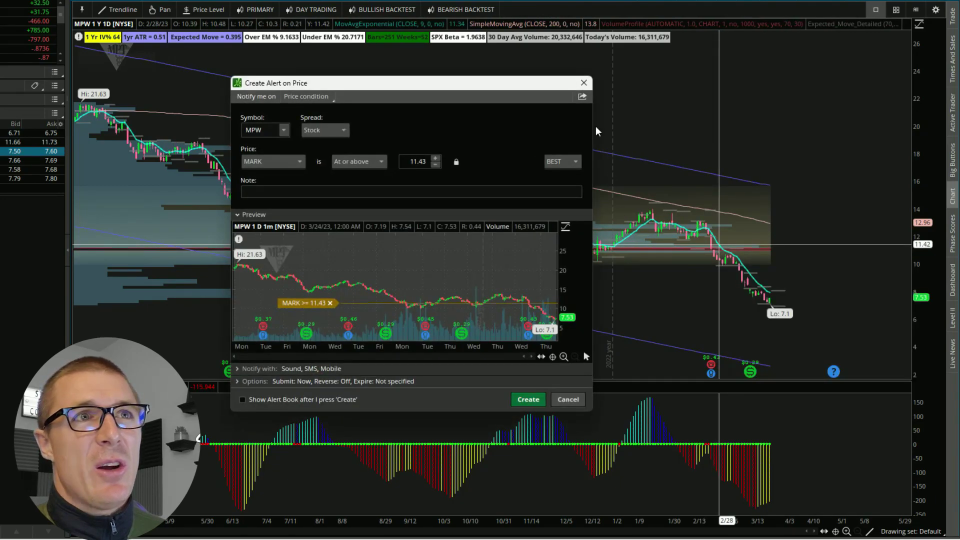
Discard the MPW alert and create a similar alert from the /MESM23 CROSS ABOVE alert.
click(583, 81)
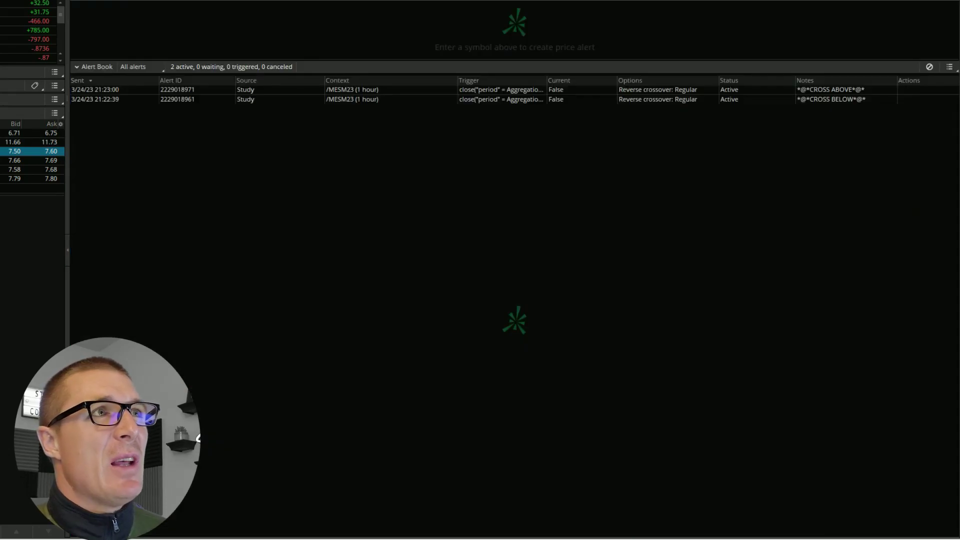
right_click(511, 95)
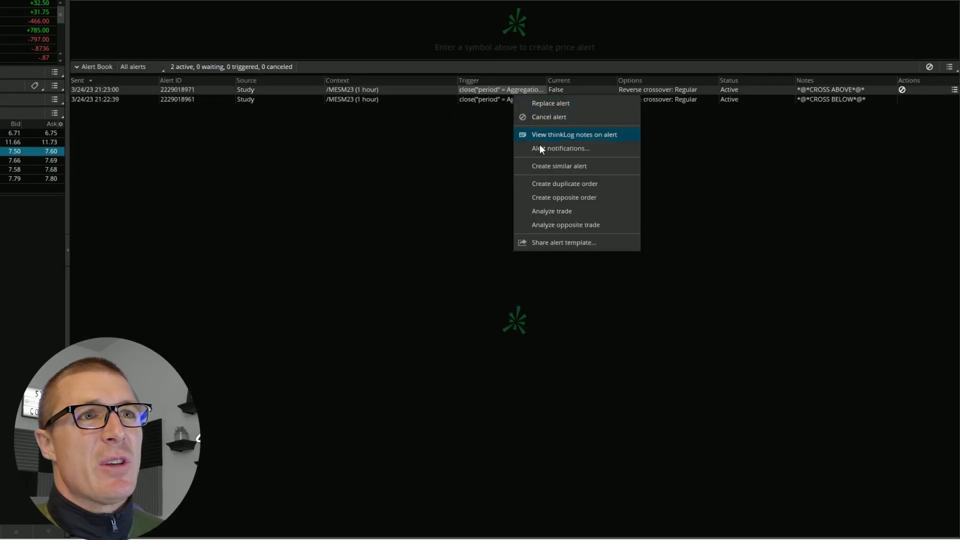
click(565, 168)
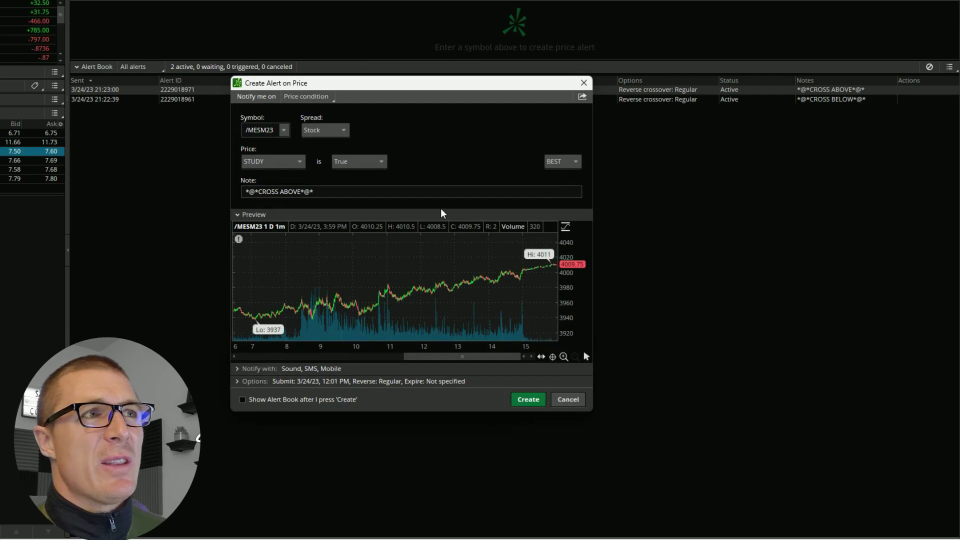
drag(243, 191, 327, 194)
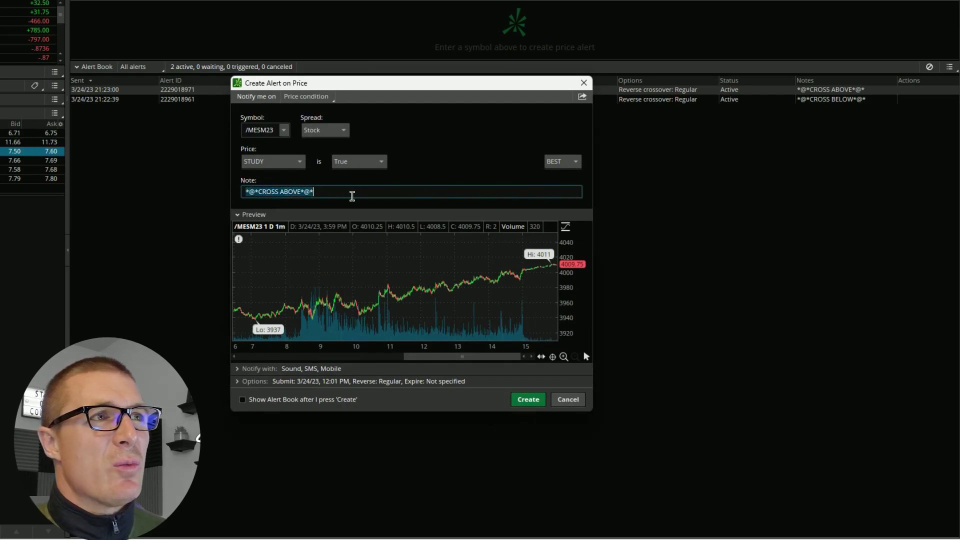
click(326, 197)
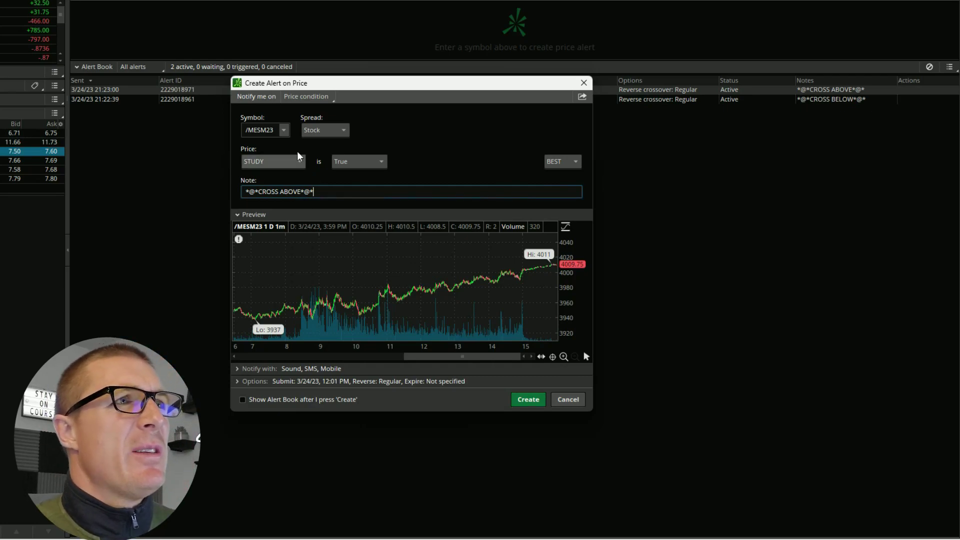
Select the /MESM23 symbol and bring up the Price > STUDY trigger choices.
click(255, 130)
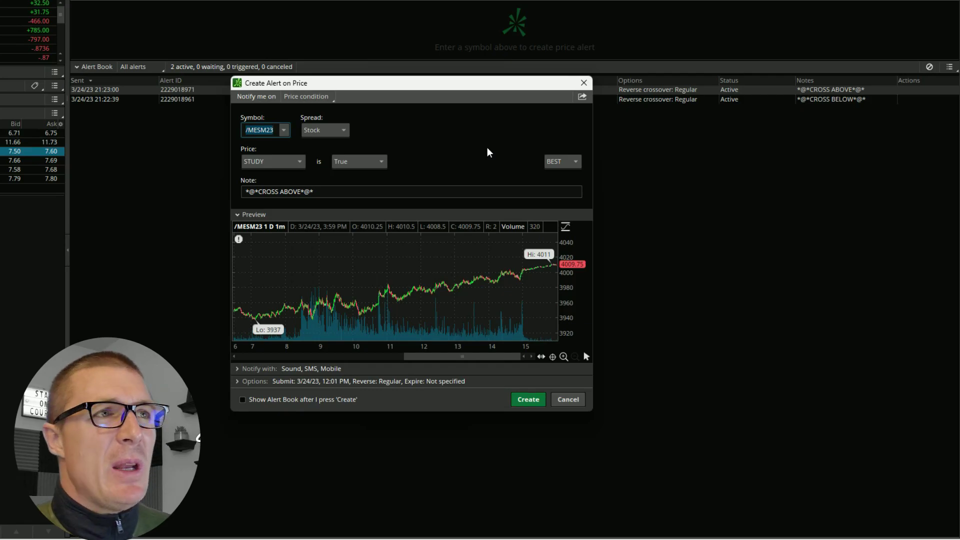
click(300, 162)
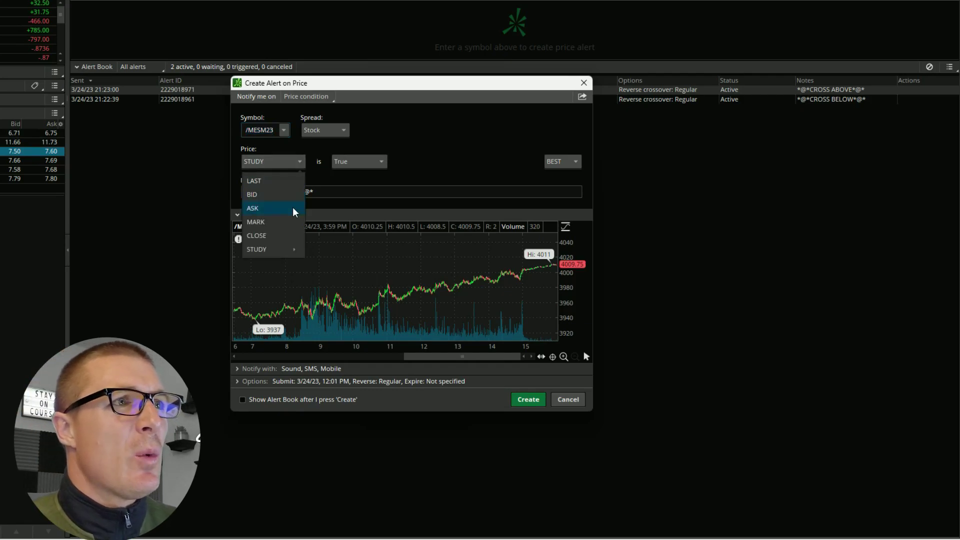
mouse_move(295, 249)
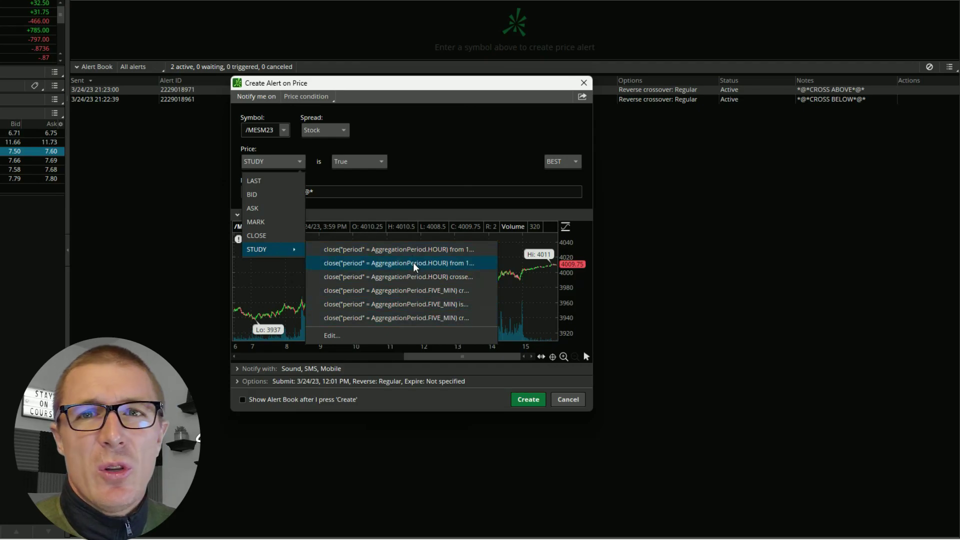
Add a new study condition using the close price from 1 bar ago.
click(387, 340)
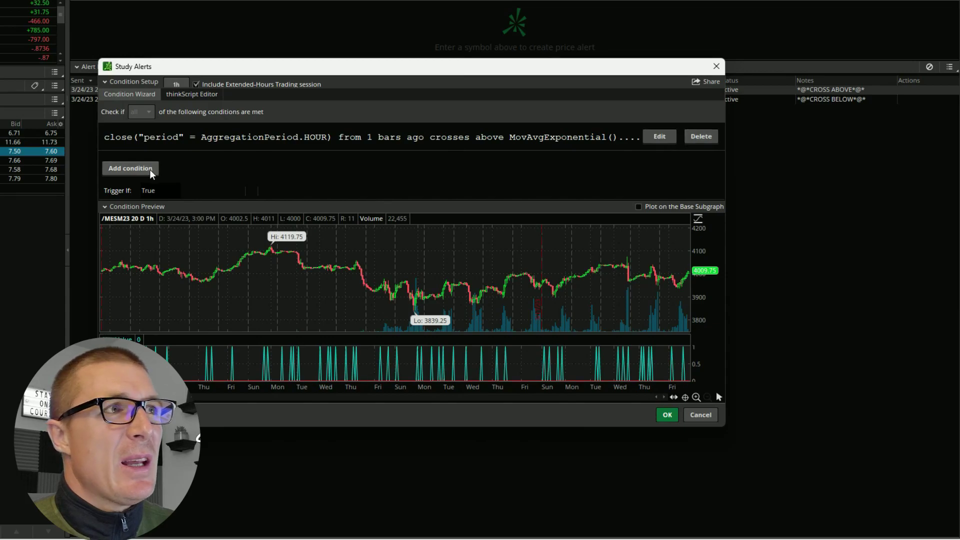
click(151, 171)
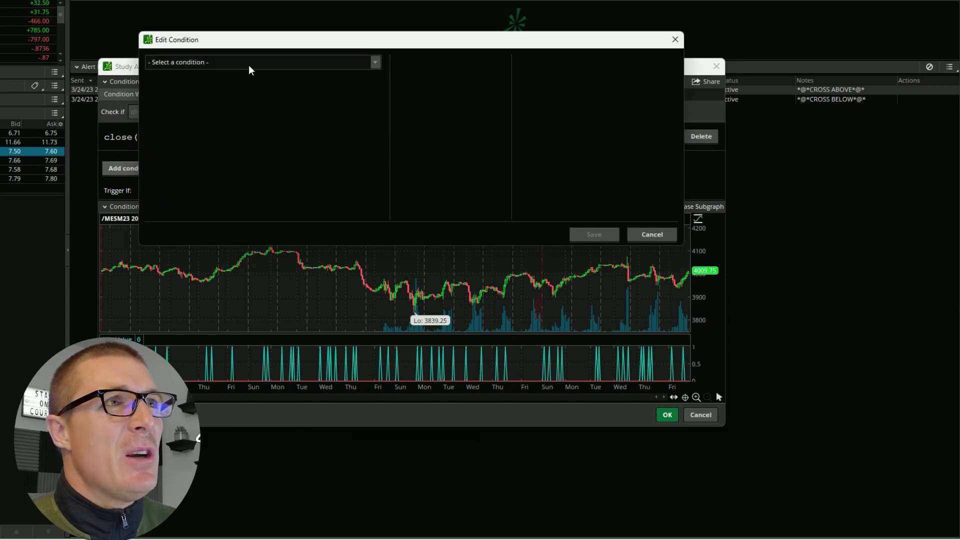
click(251, 70)
click(167, 124)
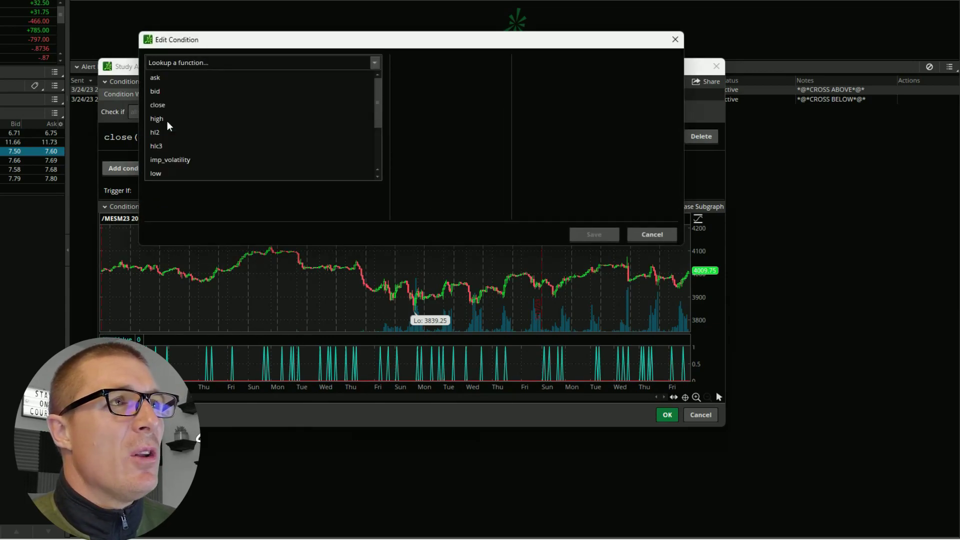
click(173, 105)
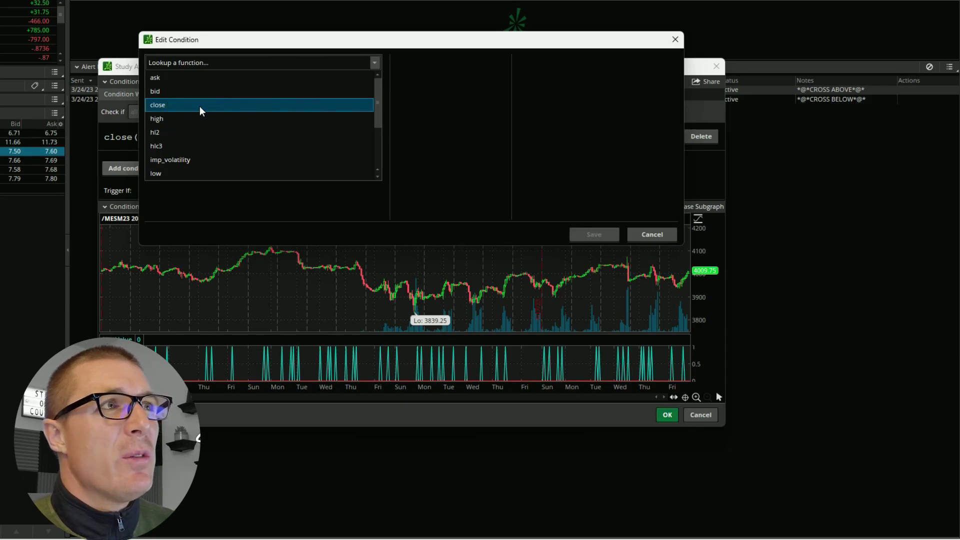
click(192, 106)
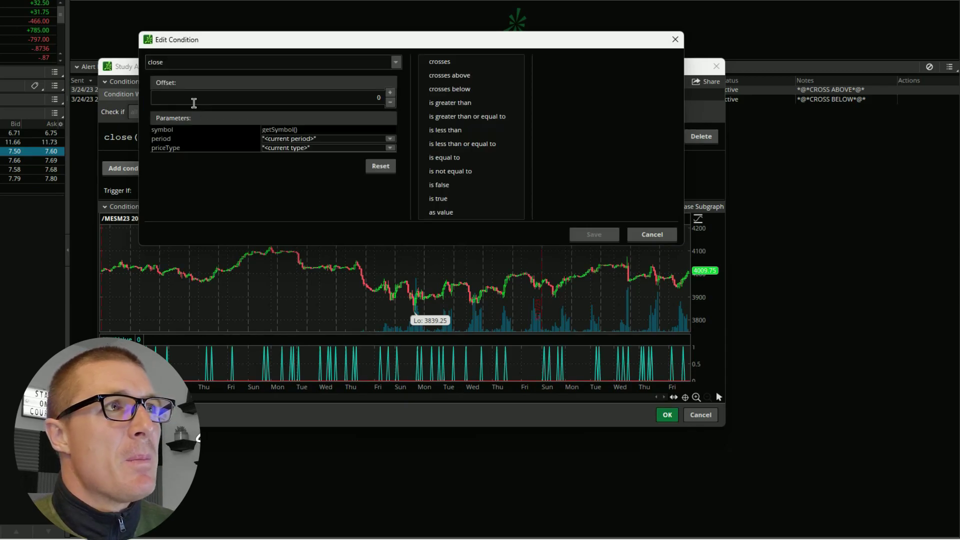
click(390, 93)
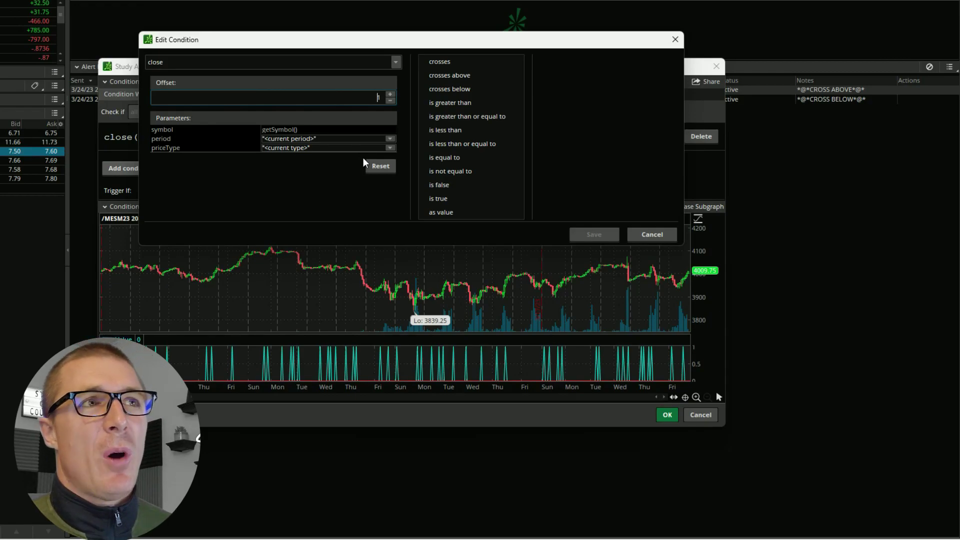
Set the close's period to 1 Hour and the comparison to crosses above.
click(391, 140)
scroll(315, 220, down, 2)
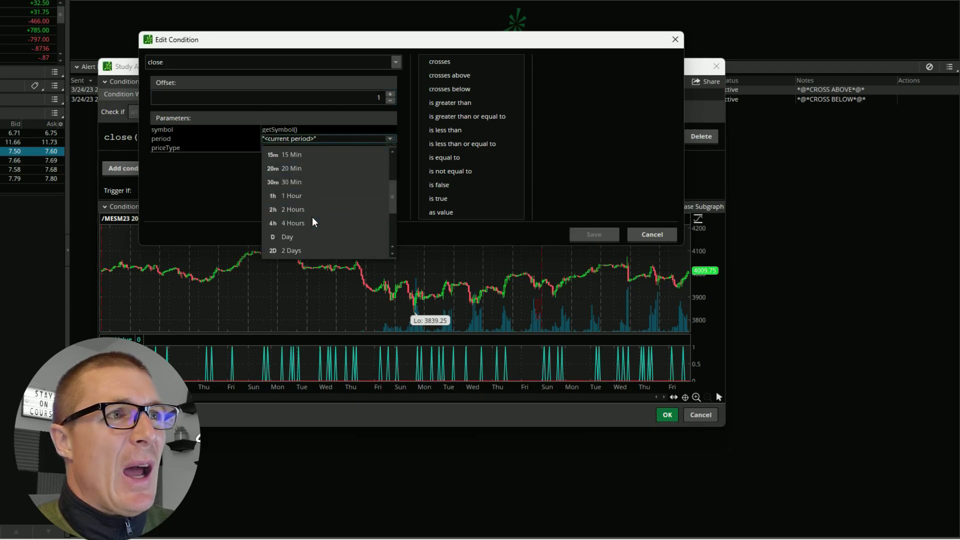
scroll(308, 240, down, 2)
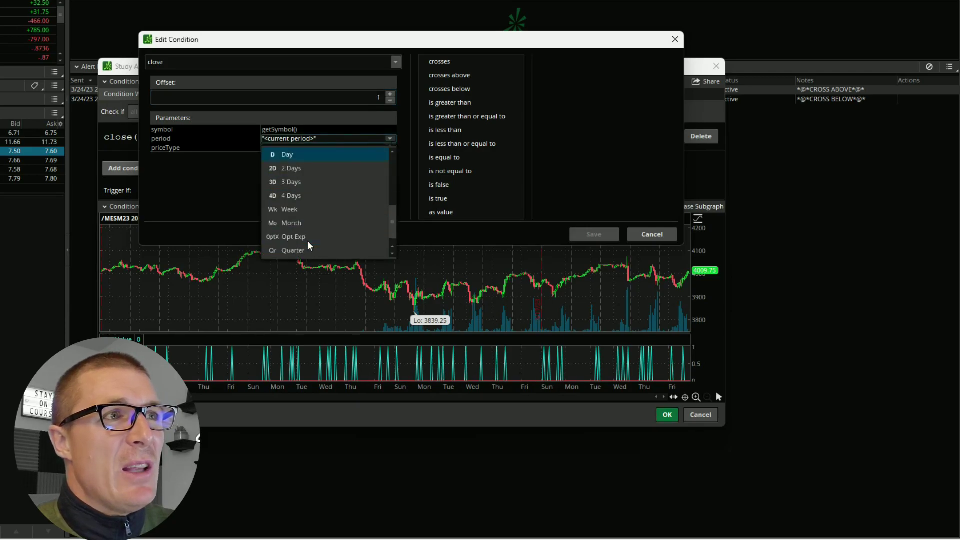
scroll(309, 225, up, 3)
click(304, 195)
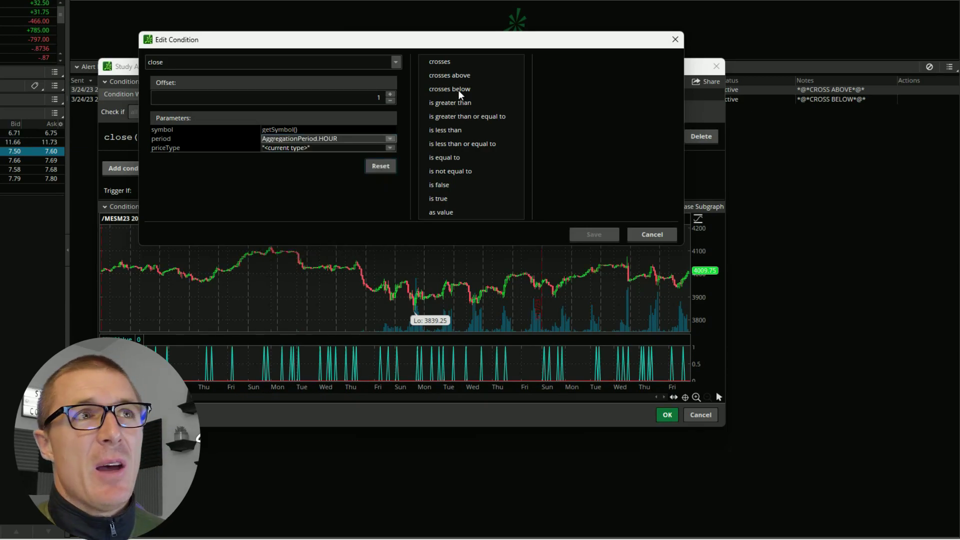
click(440, 62)
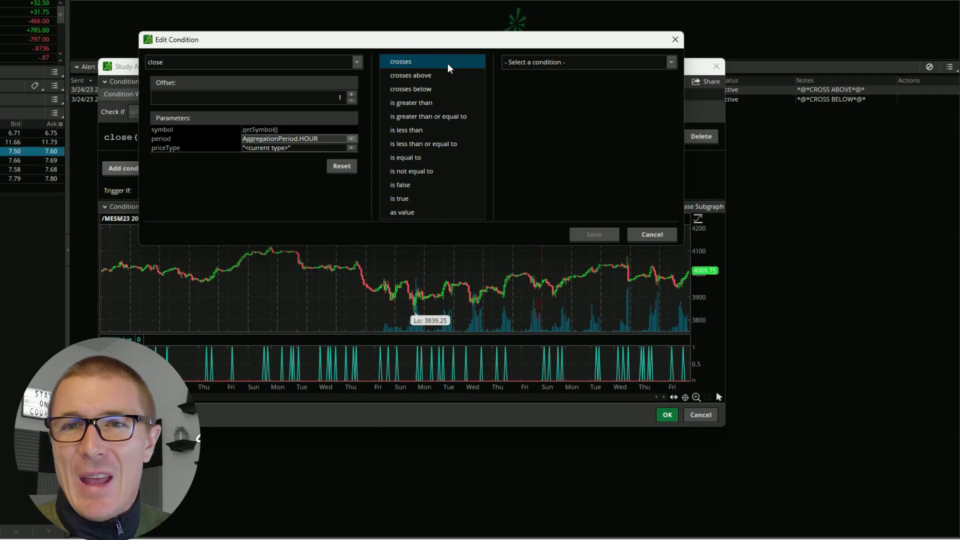
click(440, 76)
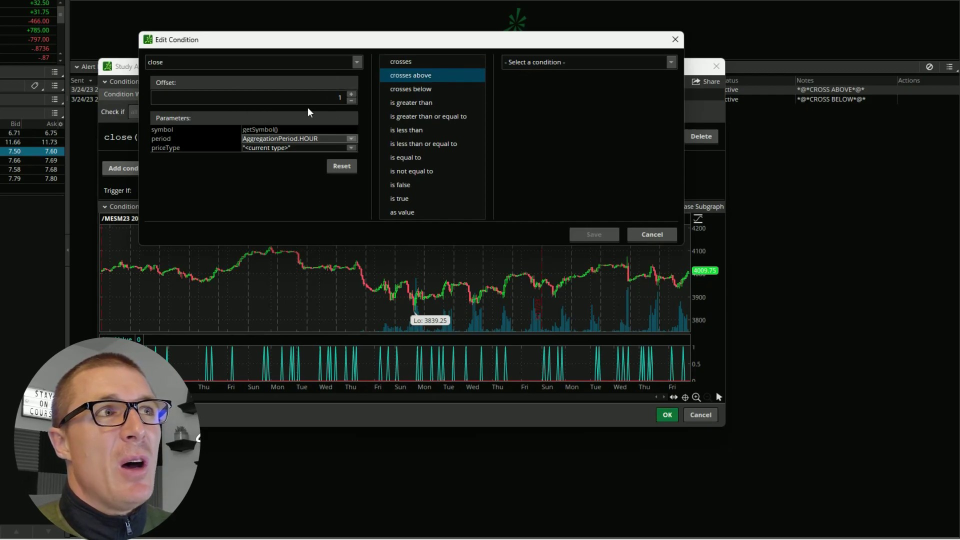
Compare against the MovAvgExponential study (CLOSE, length 9) and save the condition.
click(614, 63)
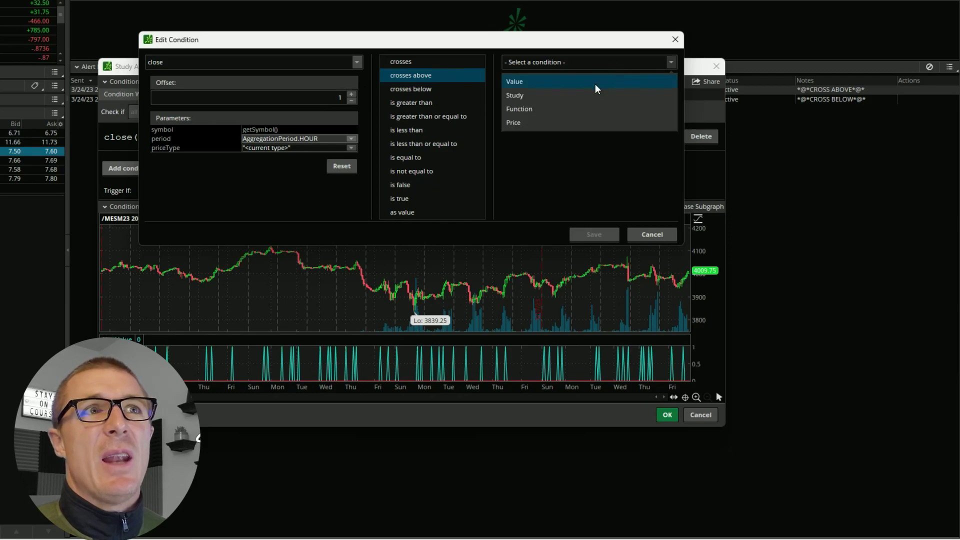
click(553, 102)
click(537, 67)
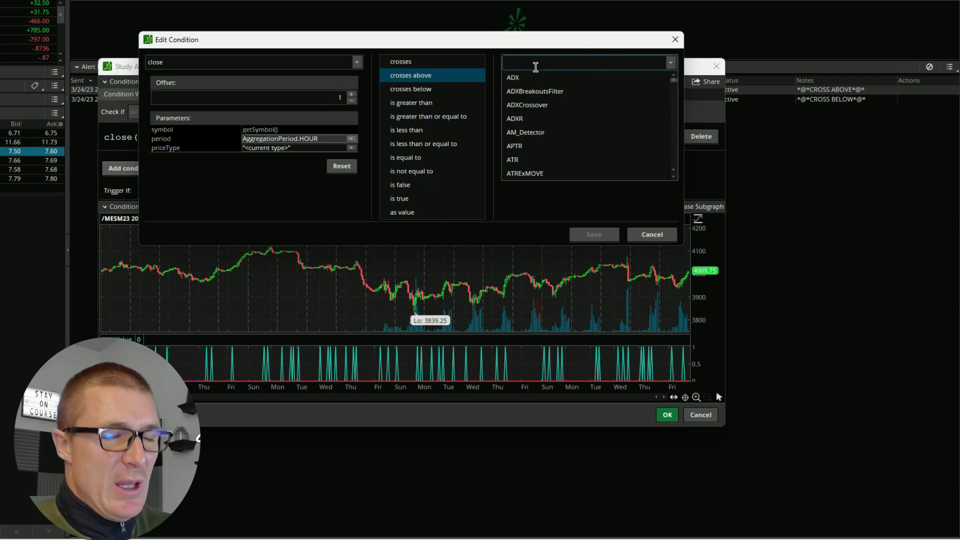
text(expon)
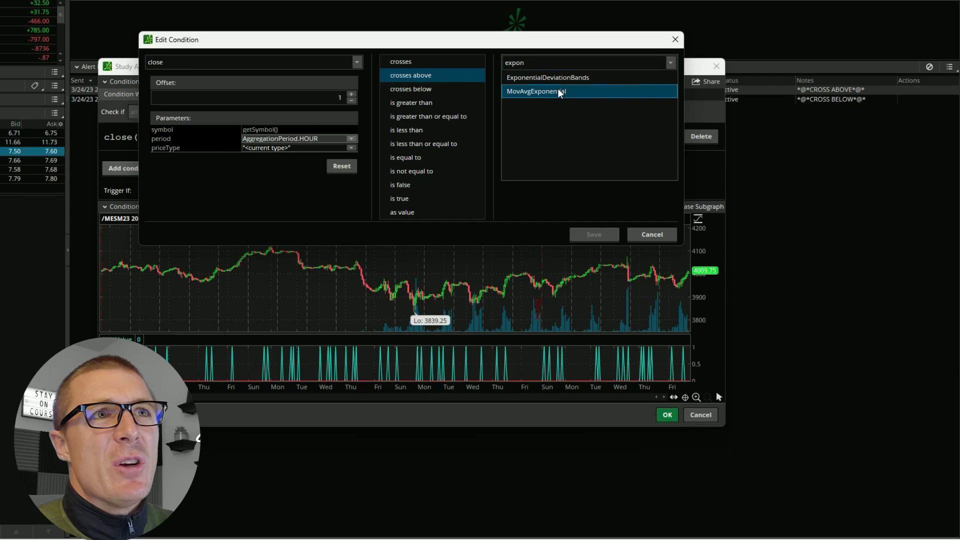
click(559, 93)
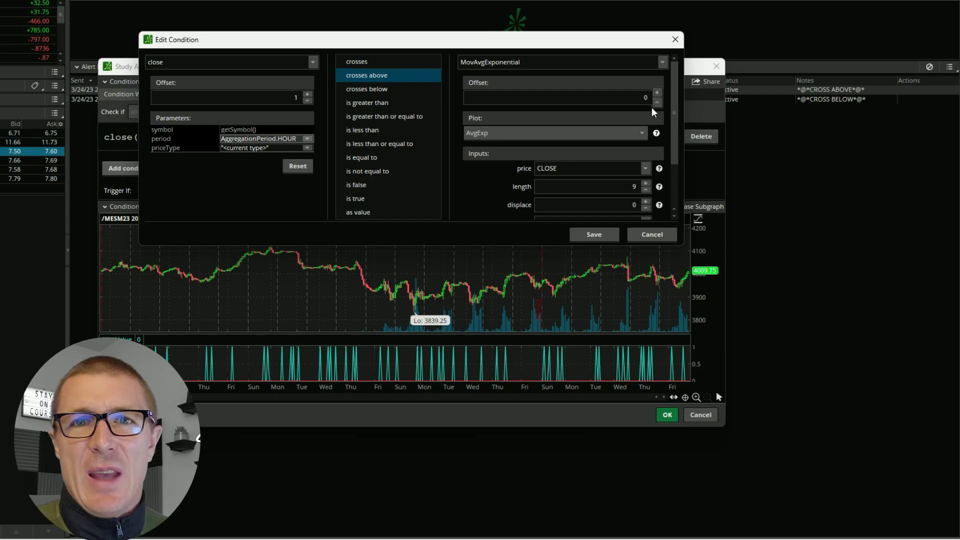
scroll(655, 117, down, 2)
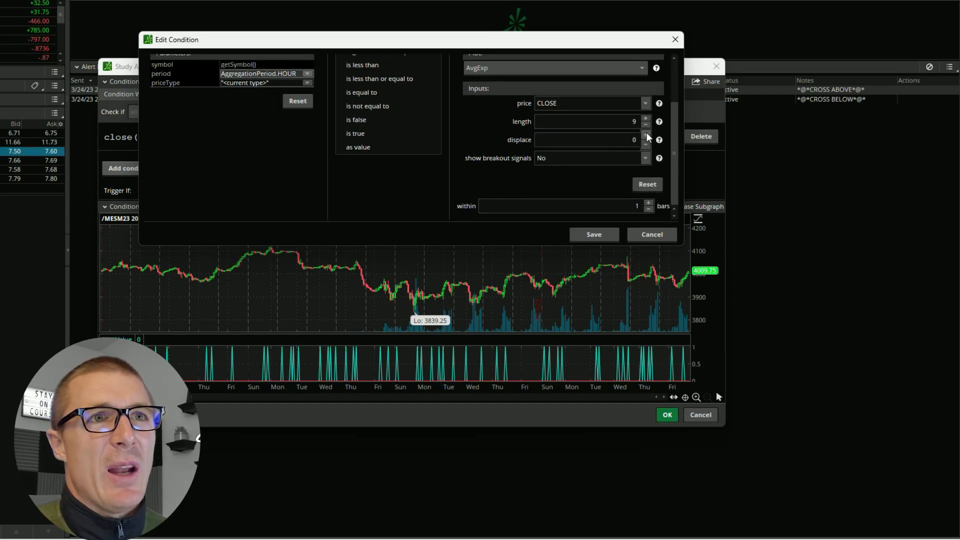
scroll(648, 133, up, 2)
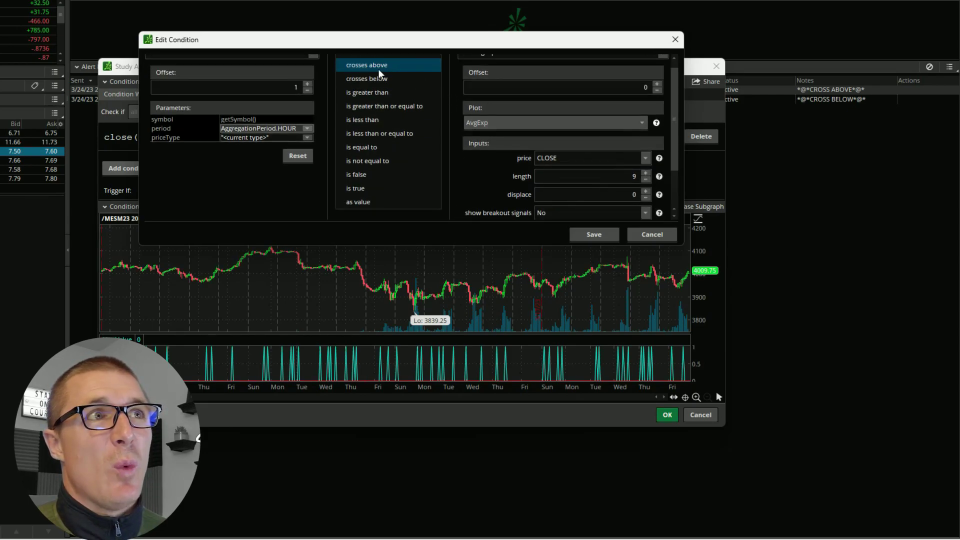
click(595, 235)
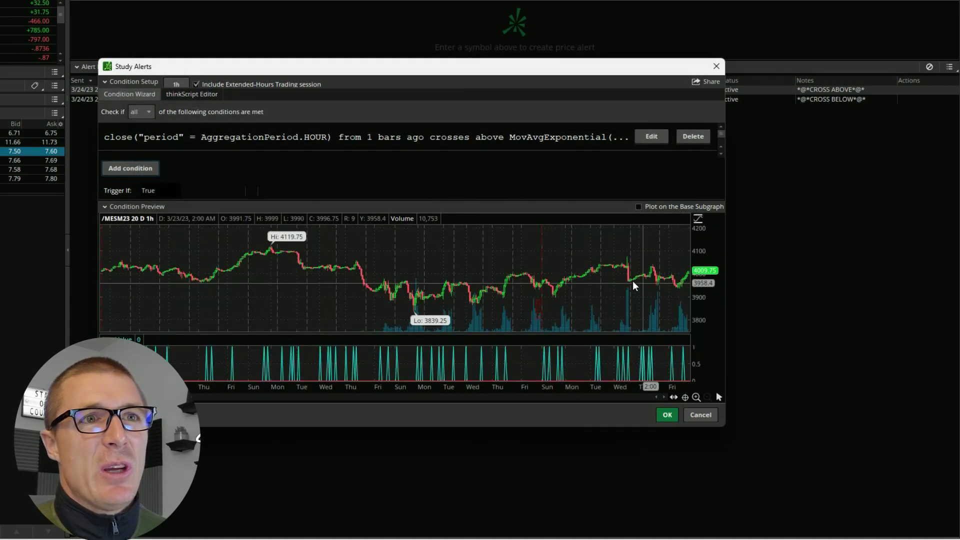
Zoom the preview into the last few days and overlay MovAvgExponential (CLOSE, 9).
drag(634, 286, 689, 289)
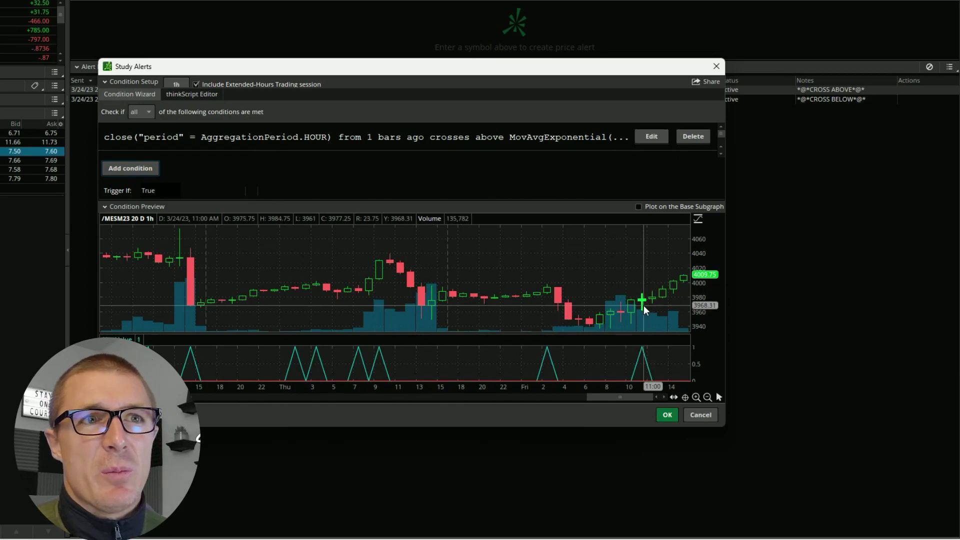
right_click(608, 284)
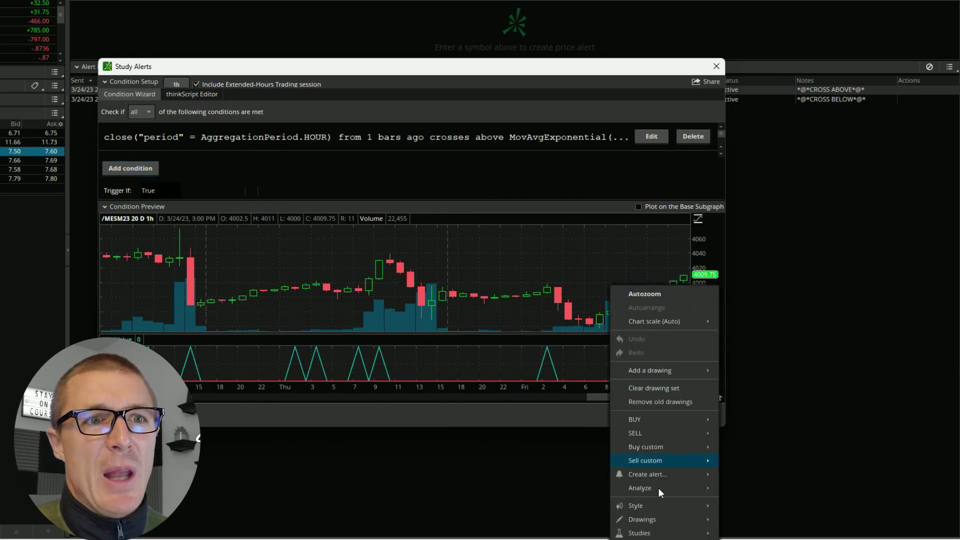
mouse_move(661, 532)
mouse_move(790, 515)
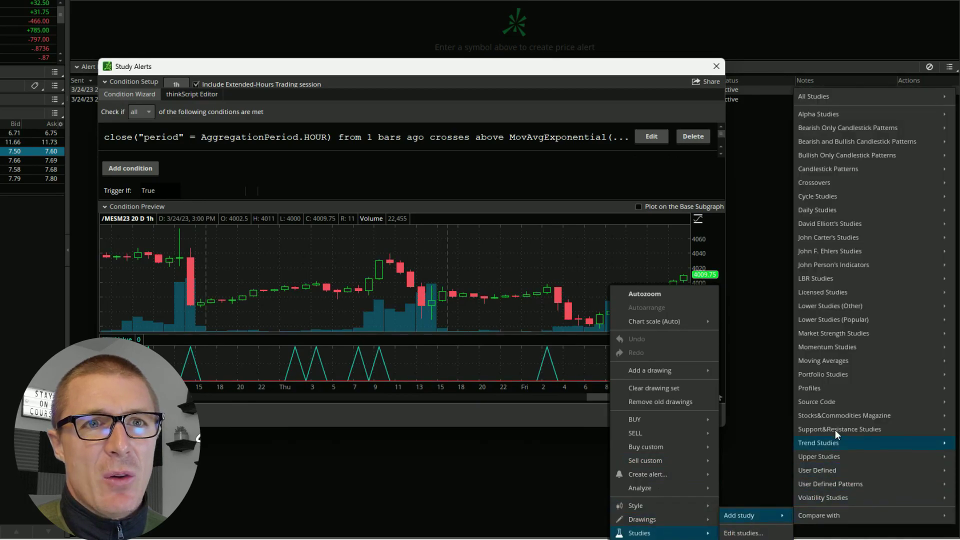
mouse_move(800, 361)
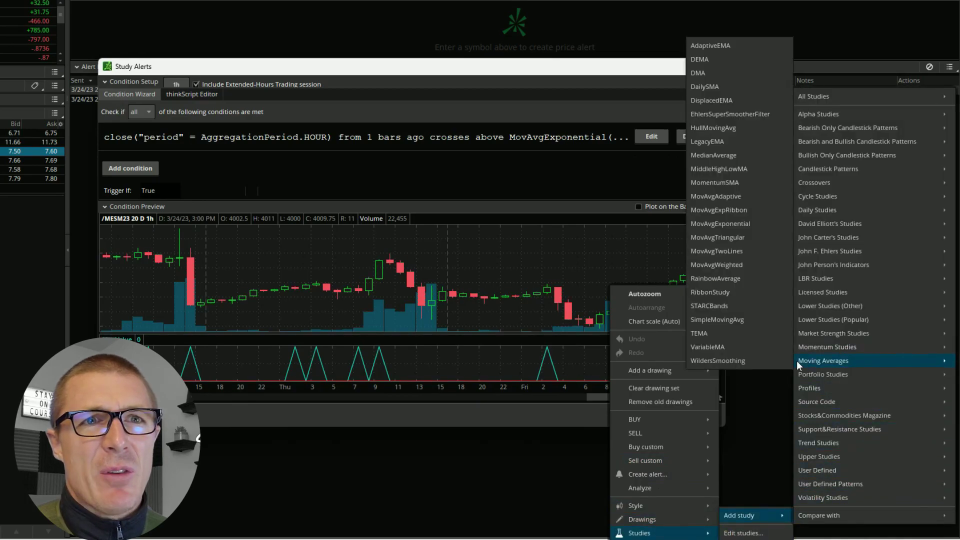
click(737, 322)
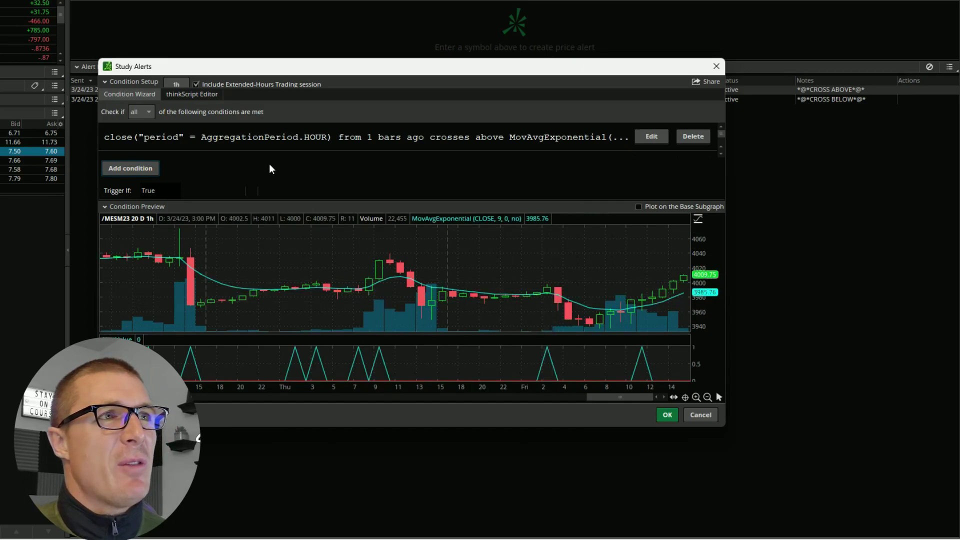
Redraw the preview on 1h bars and review the crossover condition without changing it.
click(177, 88)
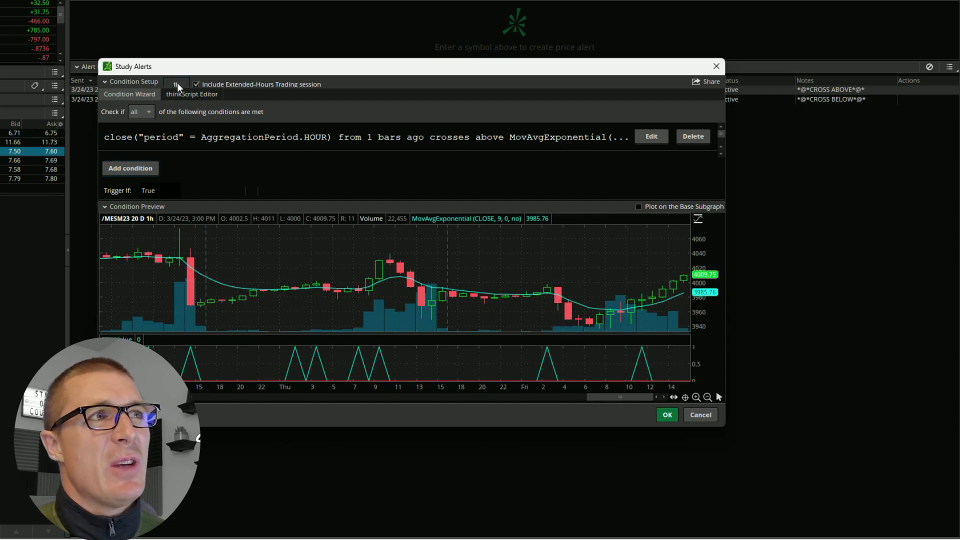
click(204, 213)
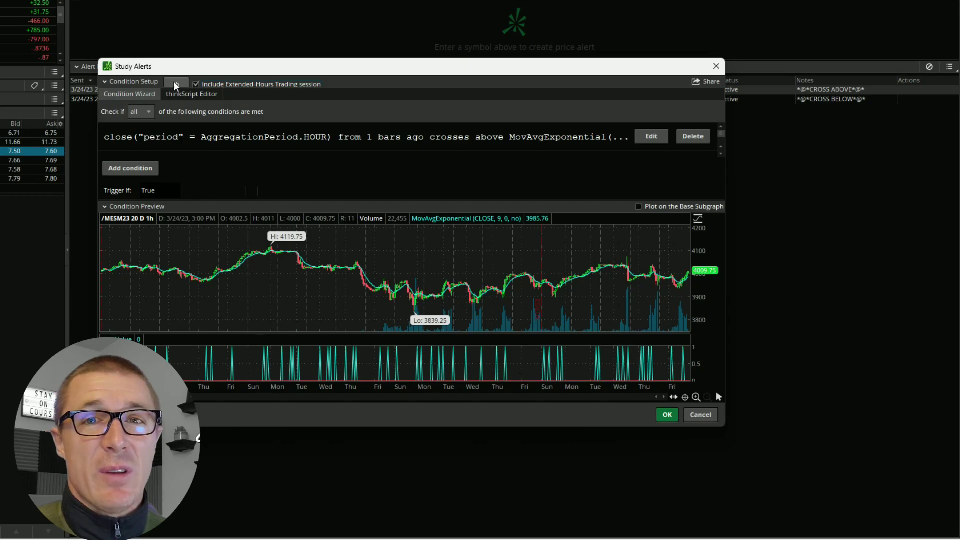
click(651, 137)
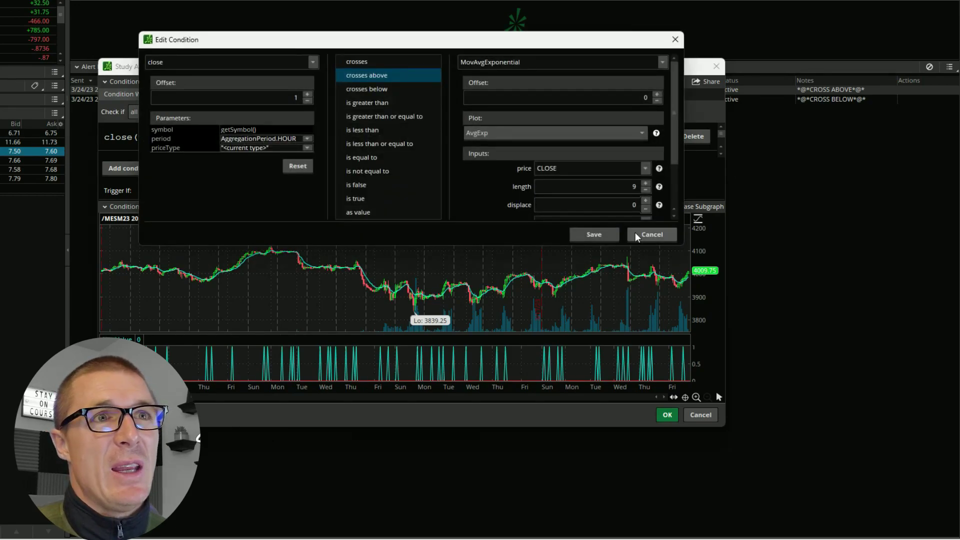
click(652, 234)
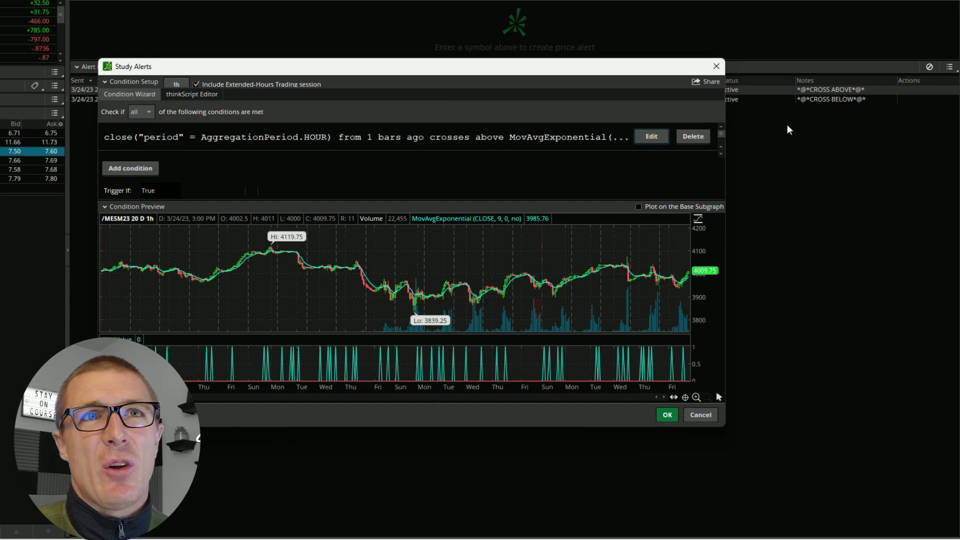
Accept the study condition and review the Bell sound, SMS and mobile push notifications.
click(695, 415)
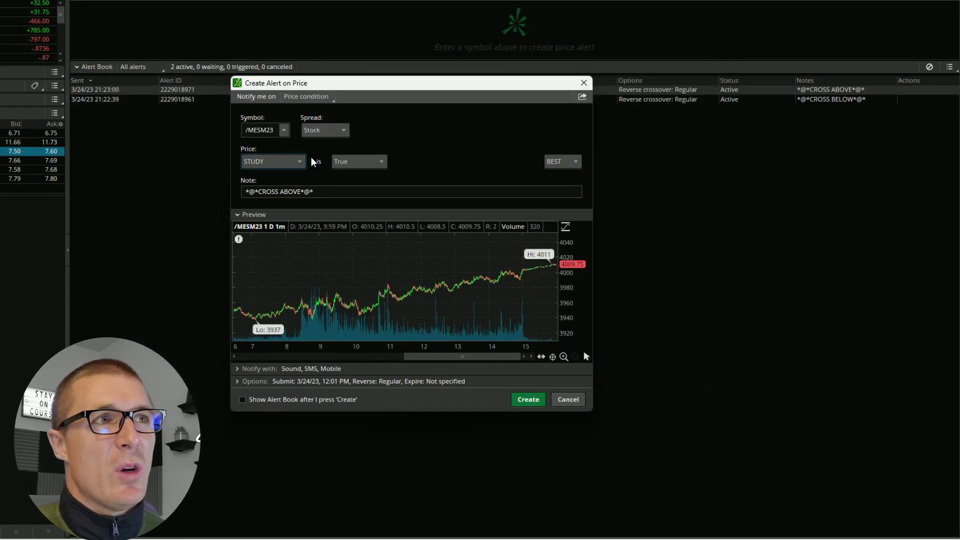
click(265, 370)
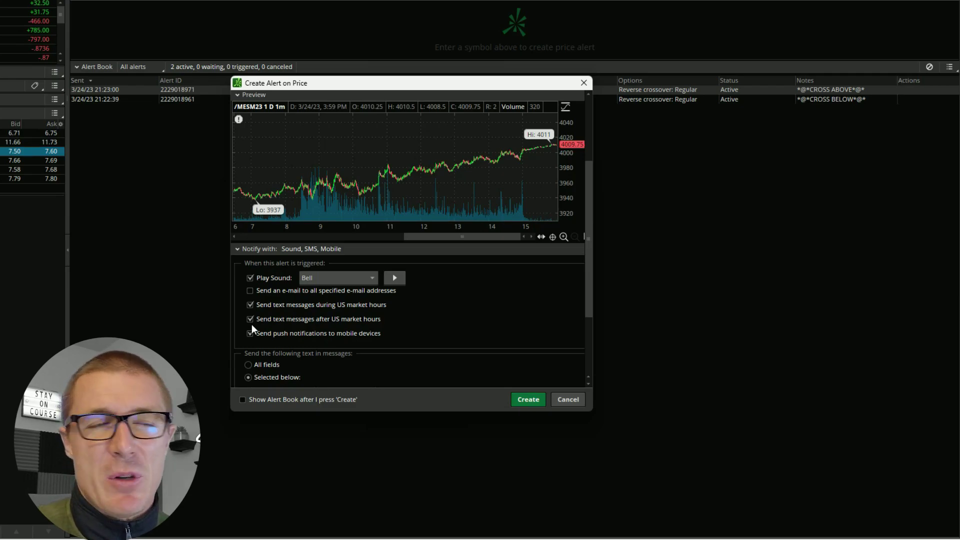
scroll(259, 320, down, 5)
Review the Submit, Expire and reverse-alert options, then cancel the Create Alert dialog.
click(253, 163)
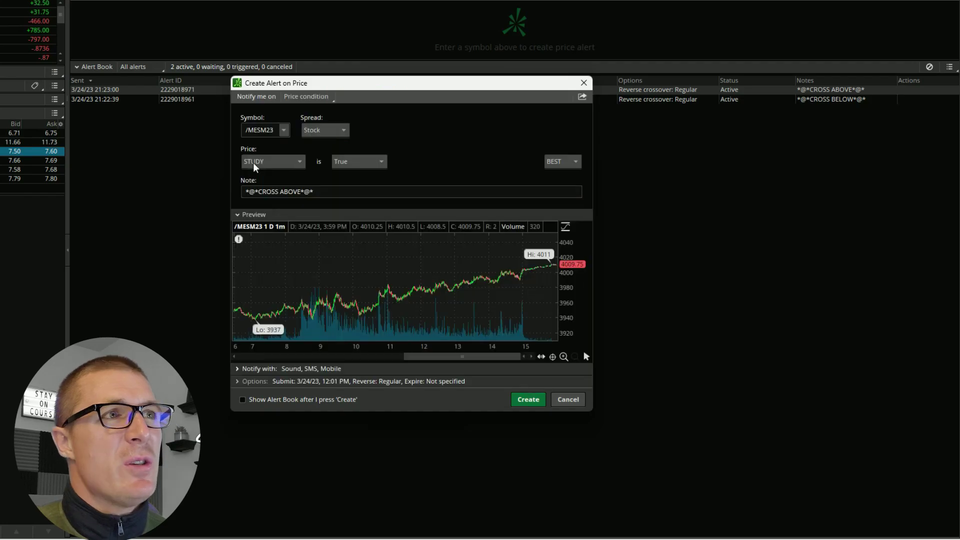
click(251, 381)
scroll(267, 362, down, 8)
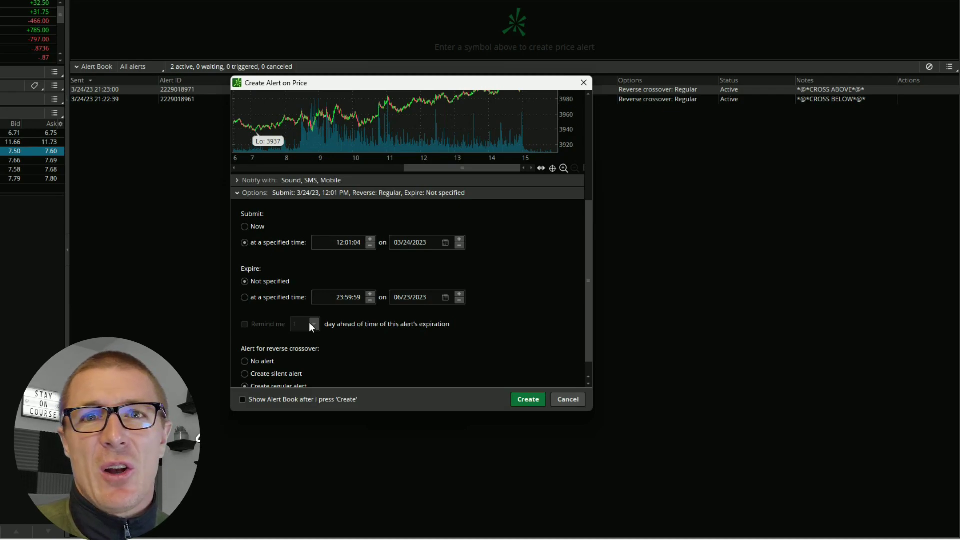
scroll(289, 369, down, 1)
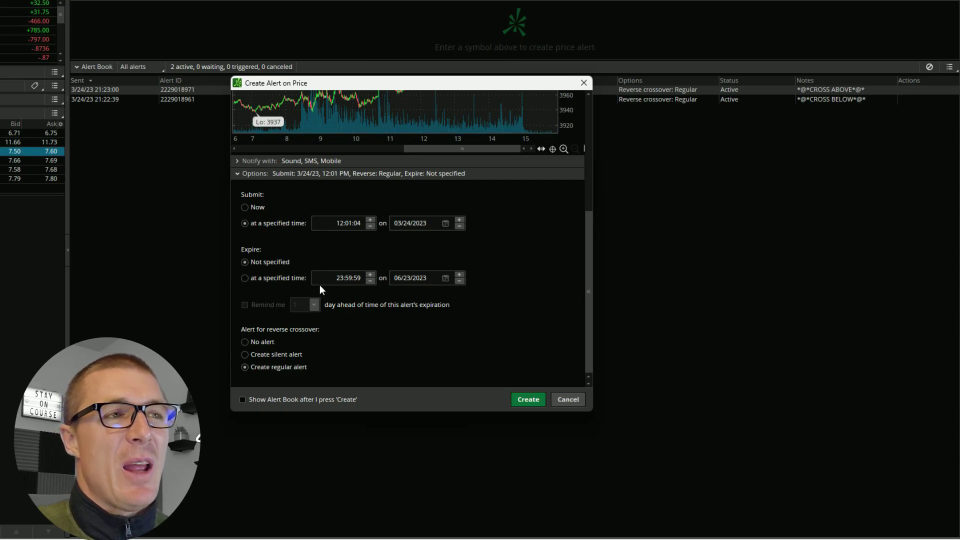
click(572, 400)
mouse_move(568, 86)
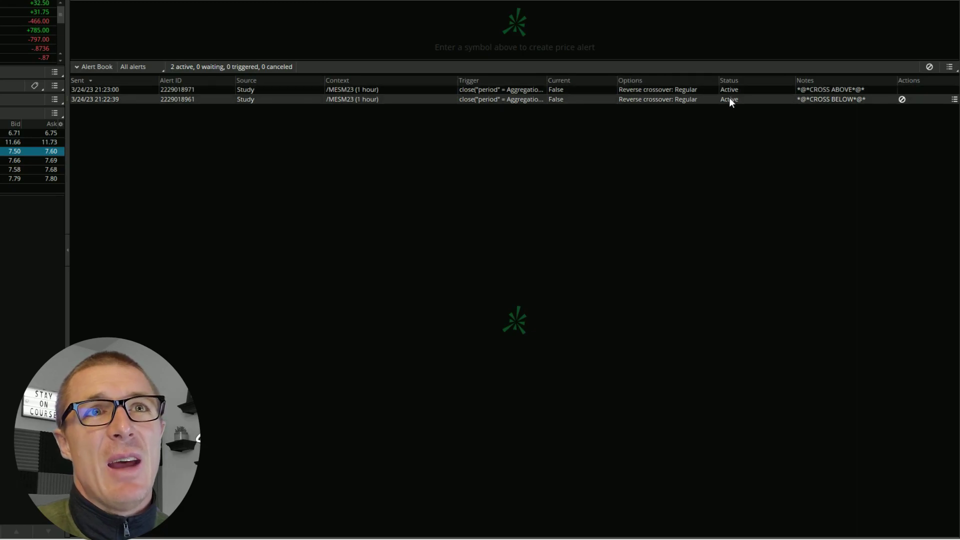
mouse_move(753, 98)
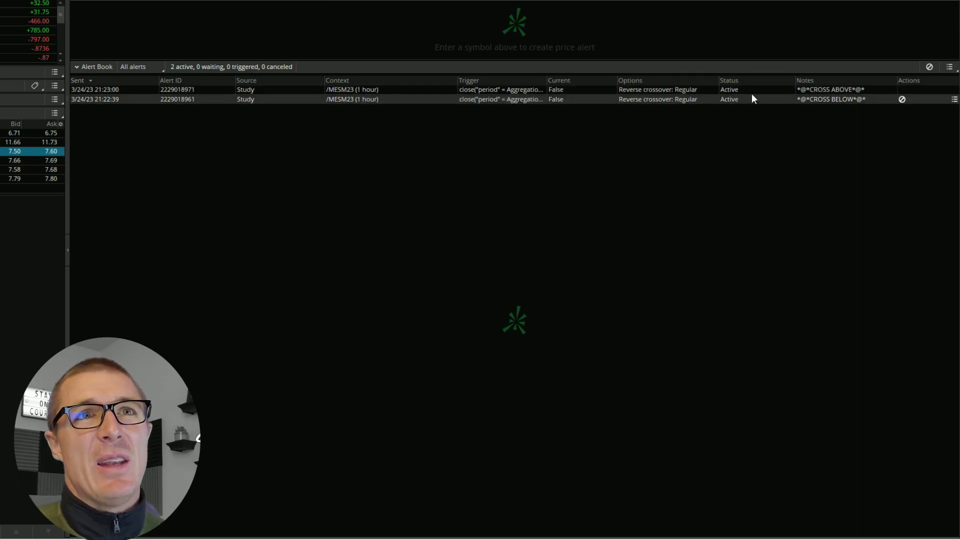